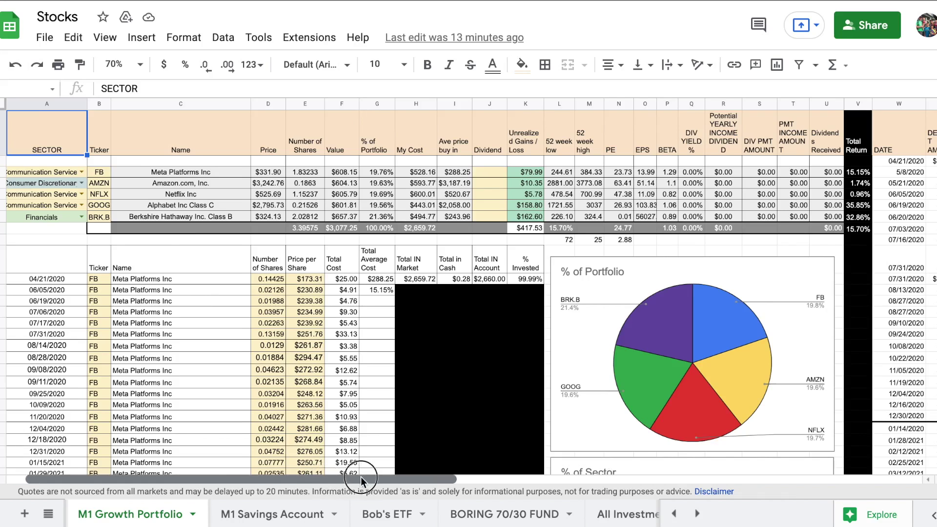
Step: Switch to the Fidelity HSA sheet, then return to the M1 Growth Portfolio sheet
drag(361, 477, 564, 476)
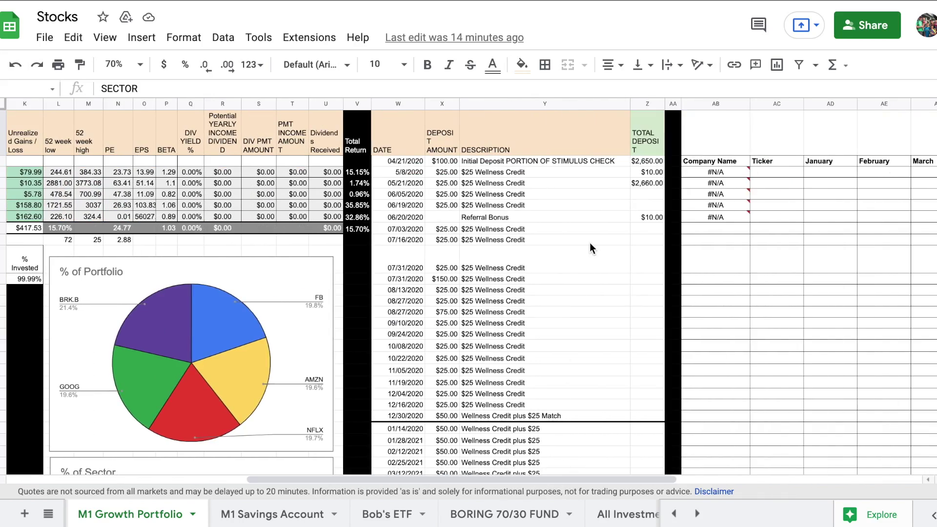
scroll(589, 242, down, 10)
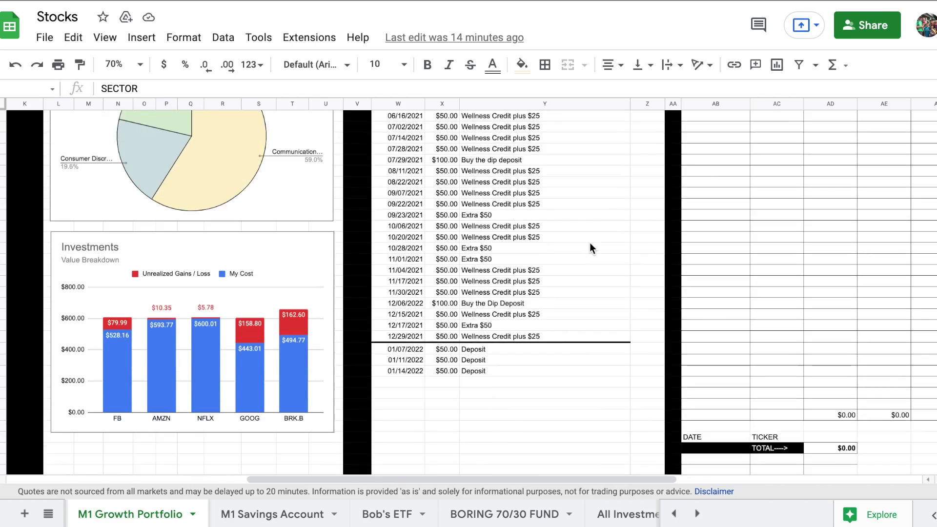
scroll(590, 242, up, 1)
key(ctrl+shift+Page_Up)
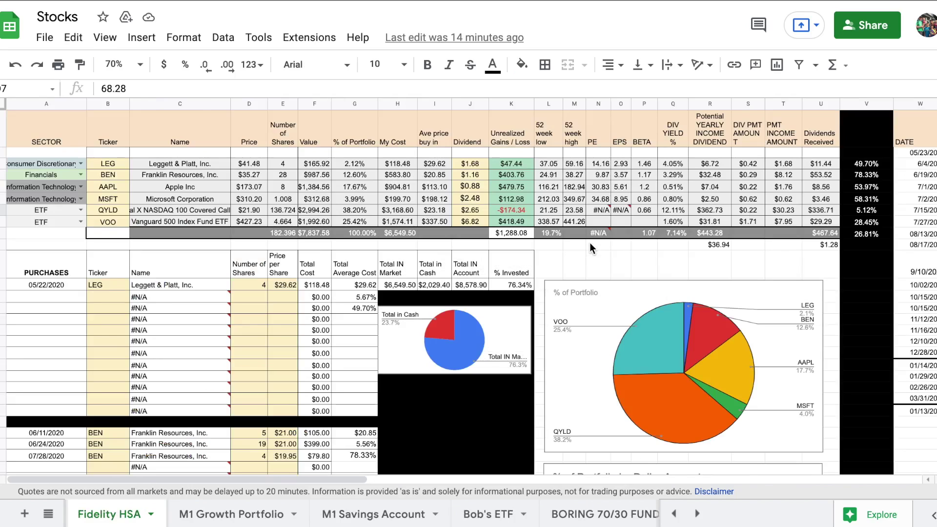
click(215, 513)
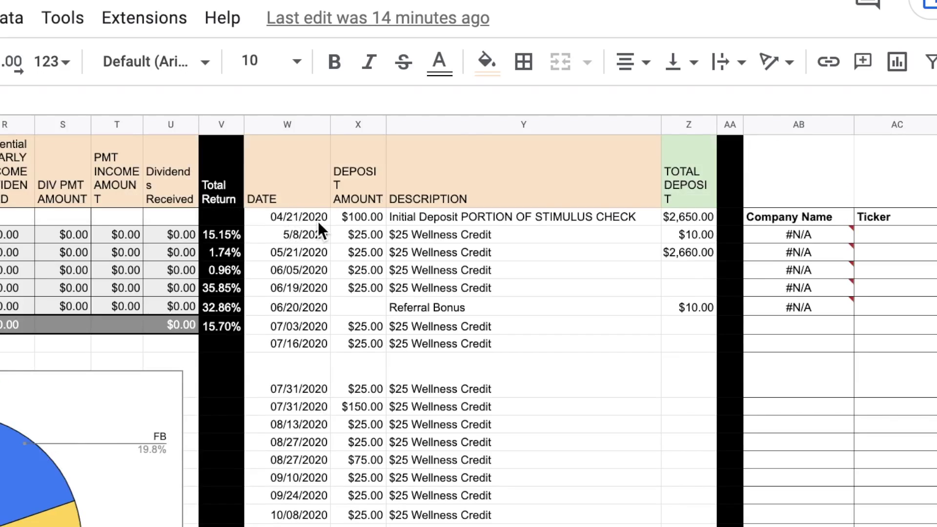
Step: Inspect the initial stimulus check deposit entry and scroll through the deposit log
click(487, 218)
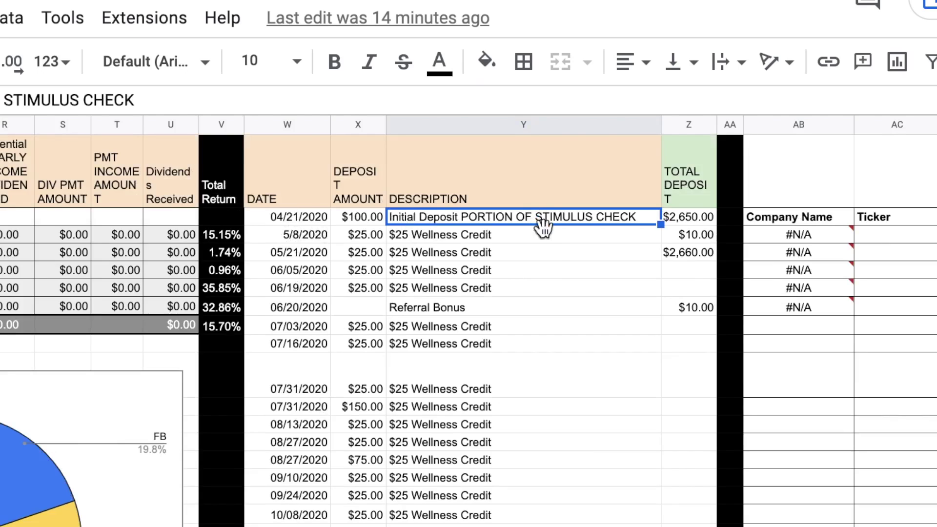
scroll(549, 288, down, 10)
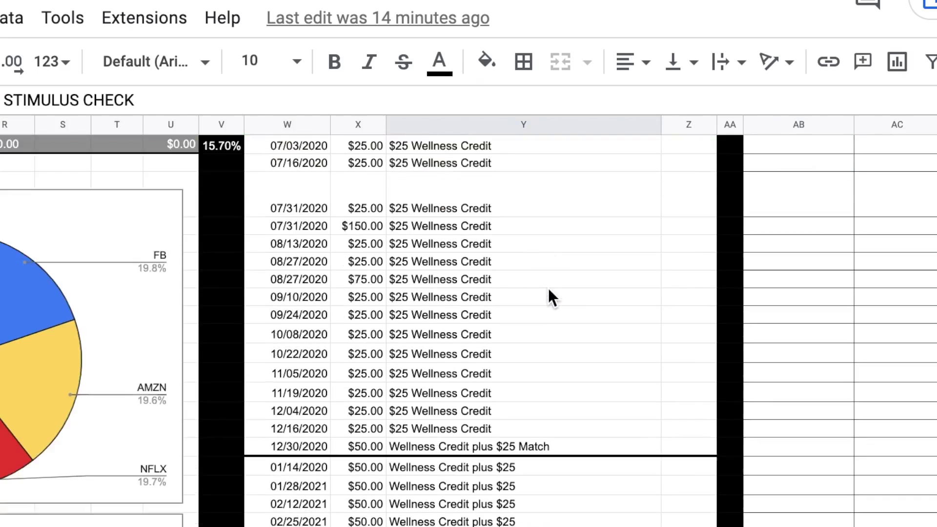
scroll(549, 288, down, 5)
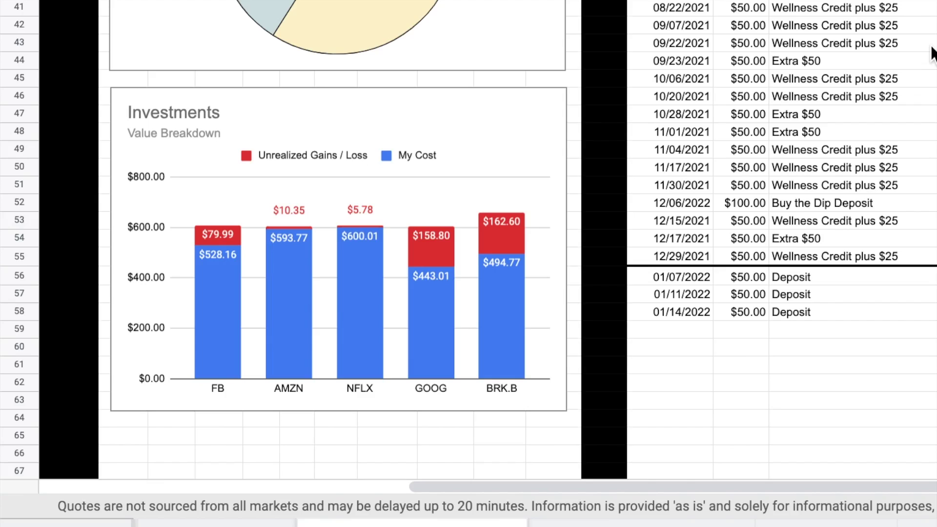
scroll(548, 288, up, 10)
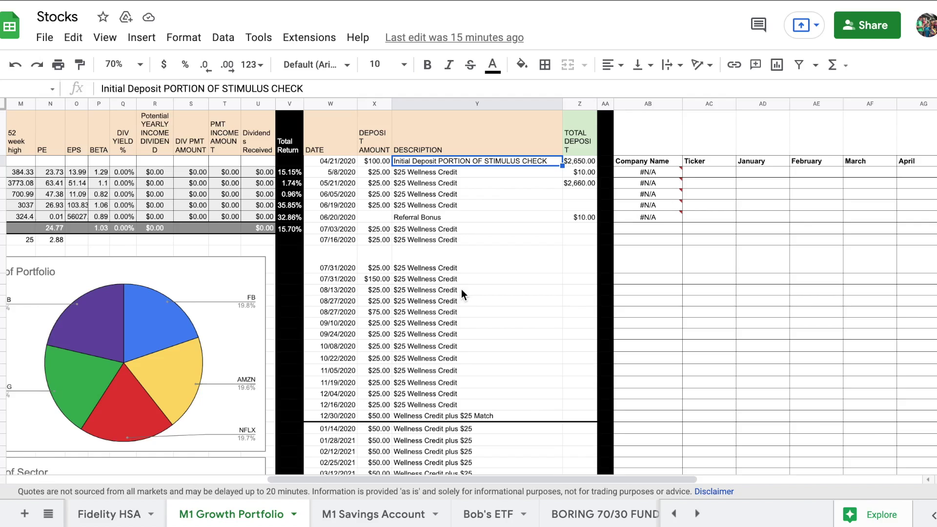
scroll(461, 291, down, 5)
scroll(461, 293, down, 7)
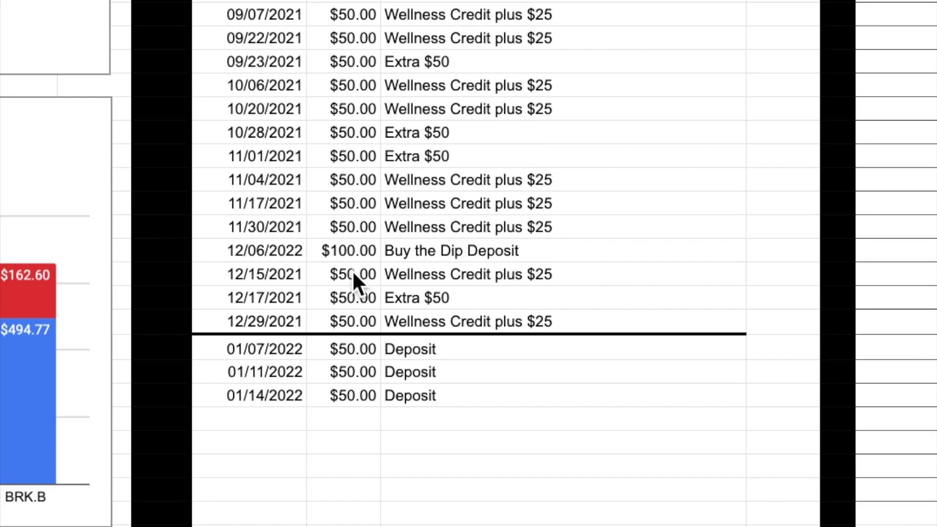
Step: Check the 11/30/2021 deposit, the $100.00 Buy the Dip deposit and the 12/17/2021 deposit amounts
click(429, 226)
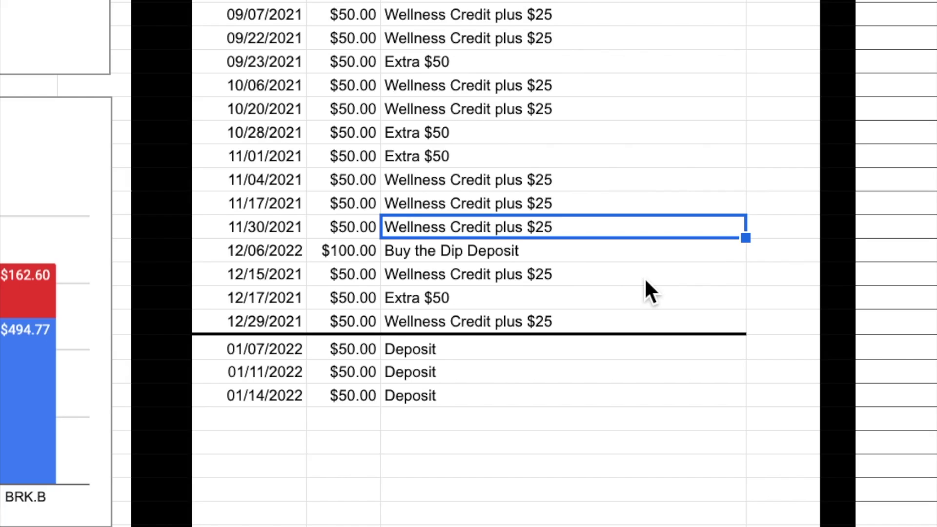
click(348, 222)
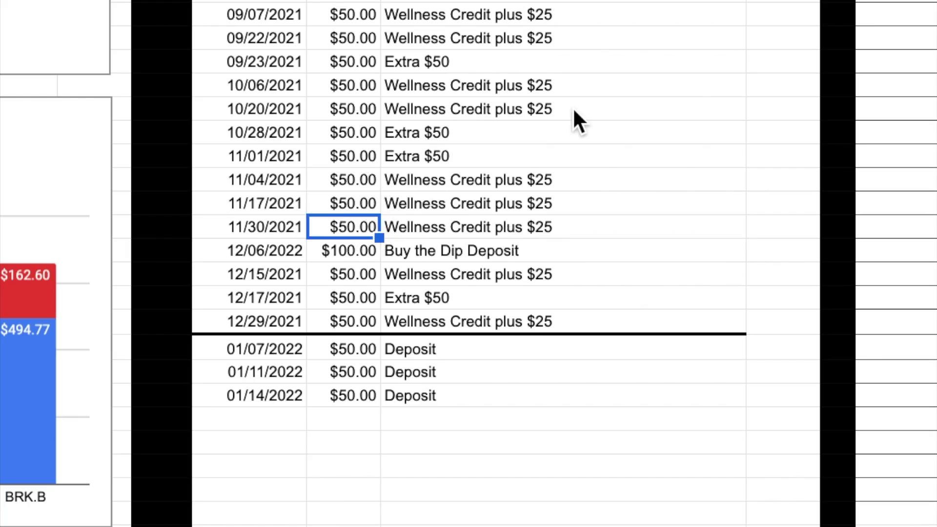
click(364, 256)
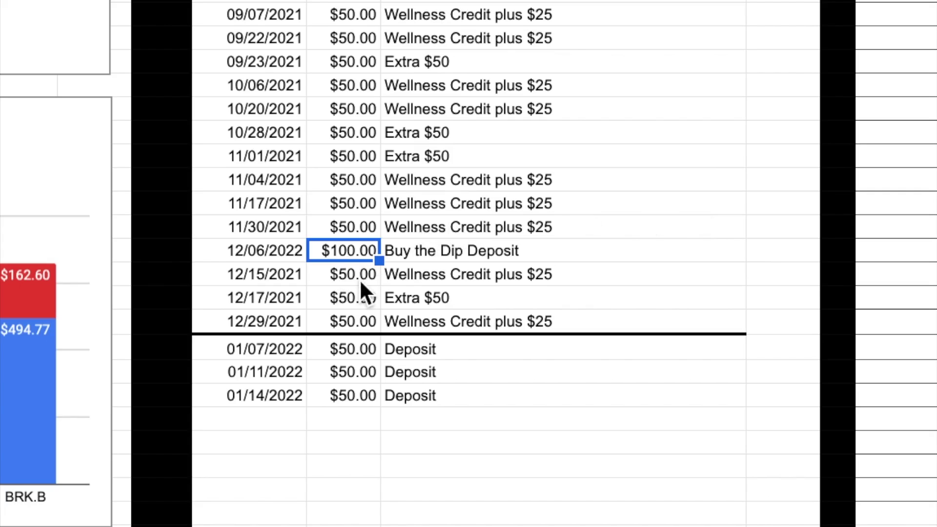
click(339, 301)
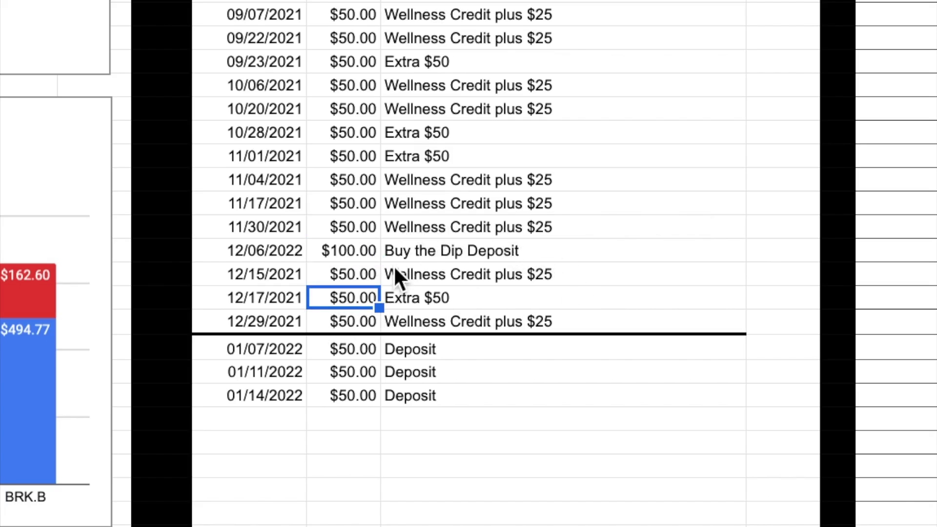
Step: Select the December deposit amounts through 12/29/2021, then the three January 2022 deposit amounts
drag(358, 243, 358, 327)
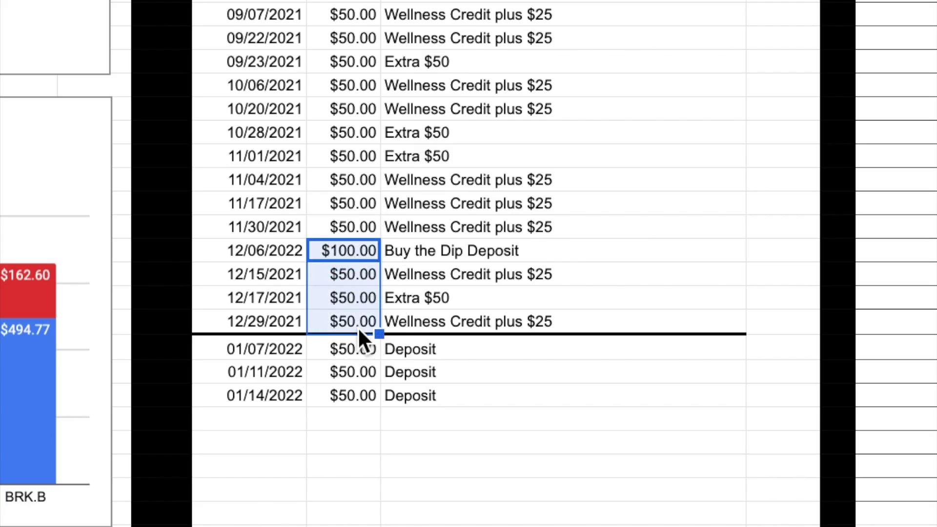
scroll(582, 305, down, 2)
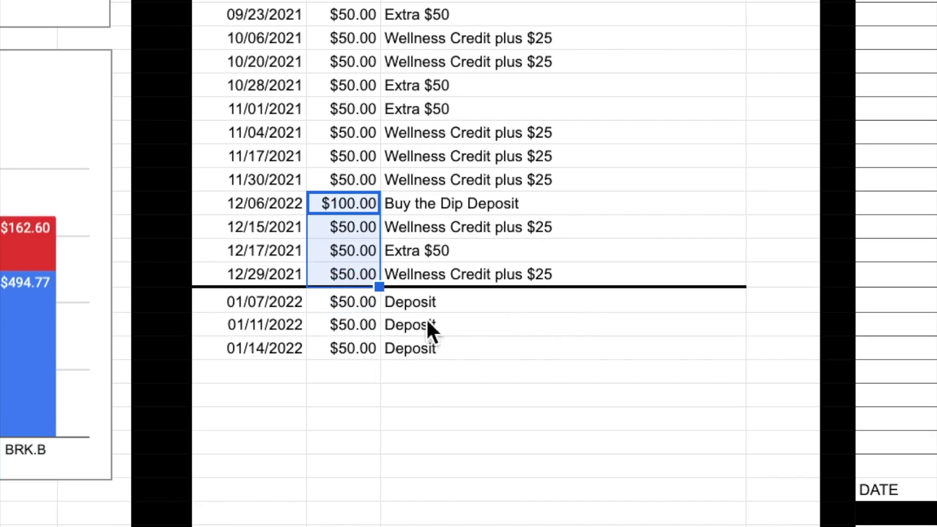
drag(352, 303, 348, 359)
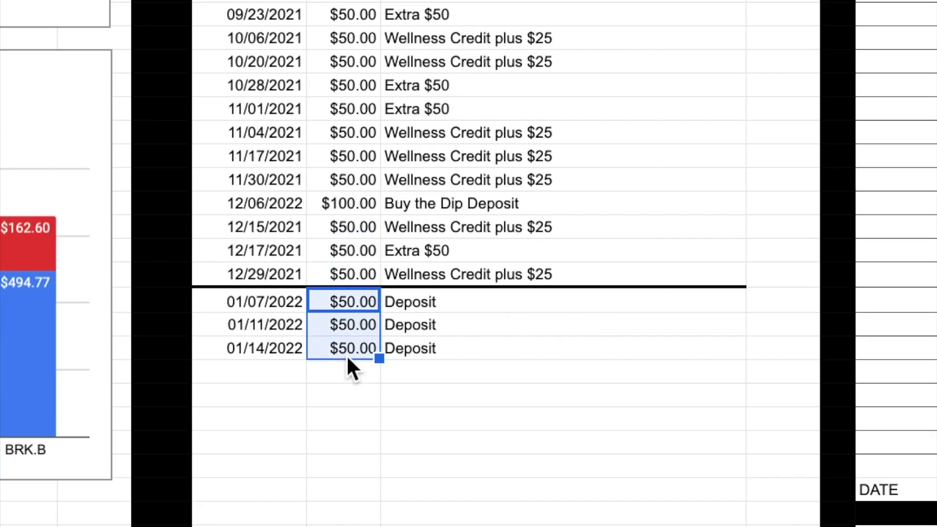
click(519, 371)
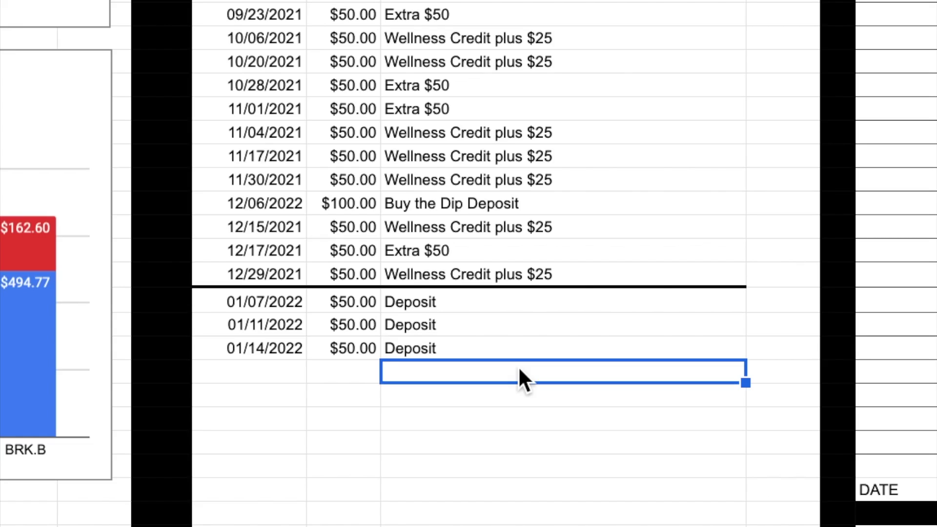
Step: Check the 01/14/2022 and 01/07/2022 deposit amounts and the next empty deposit row
click(372, 357)
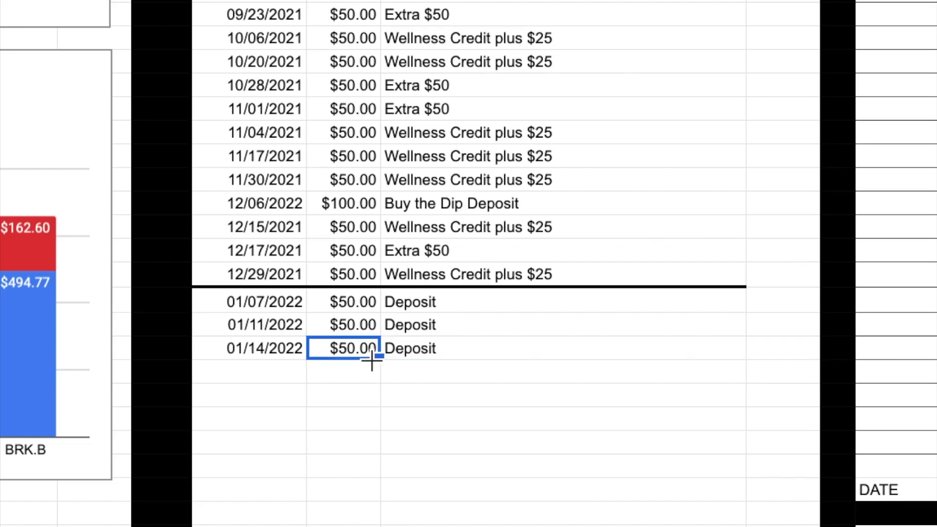
click(371, 374)
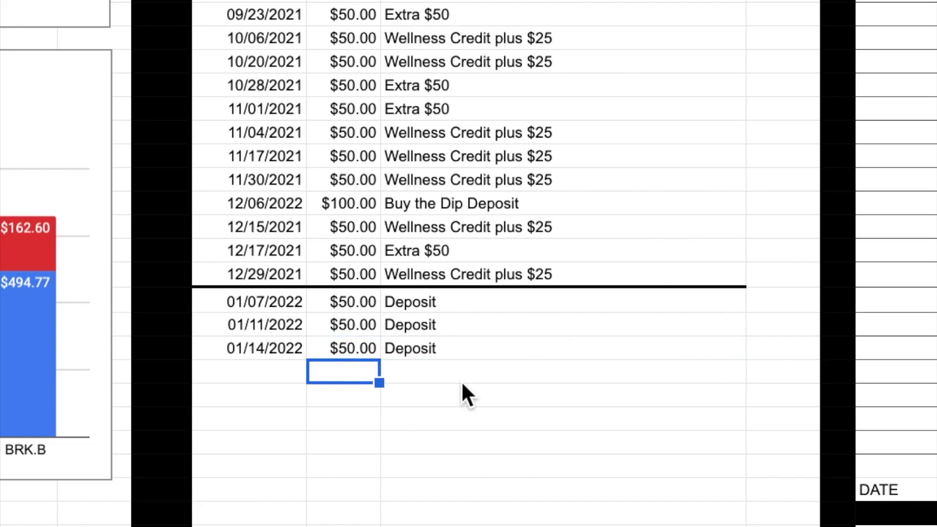
scroll(462, 384, up, 4)
scroll(462, 384, down, 3)
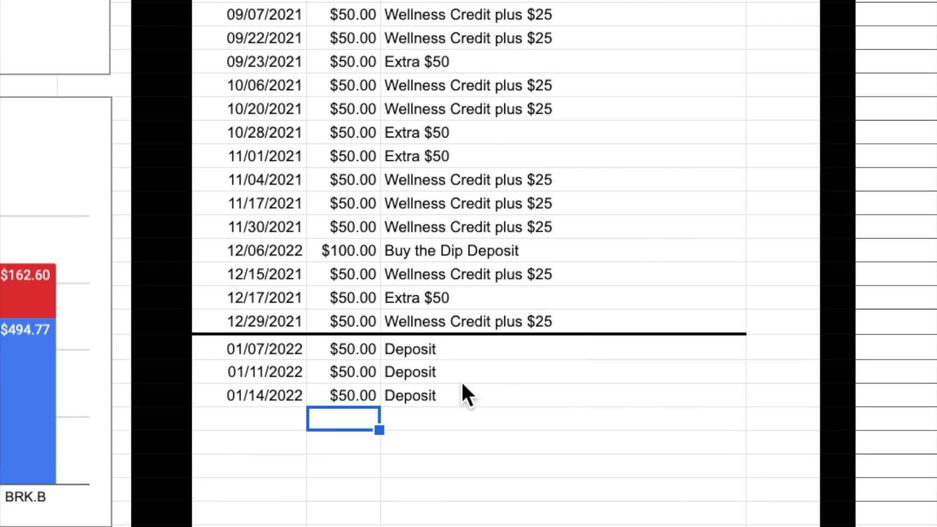
click(338, 350)
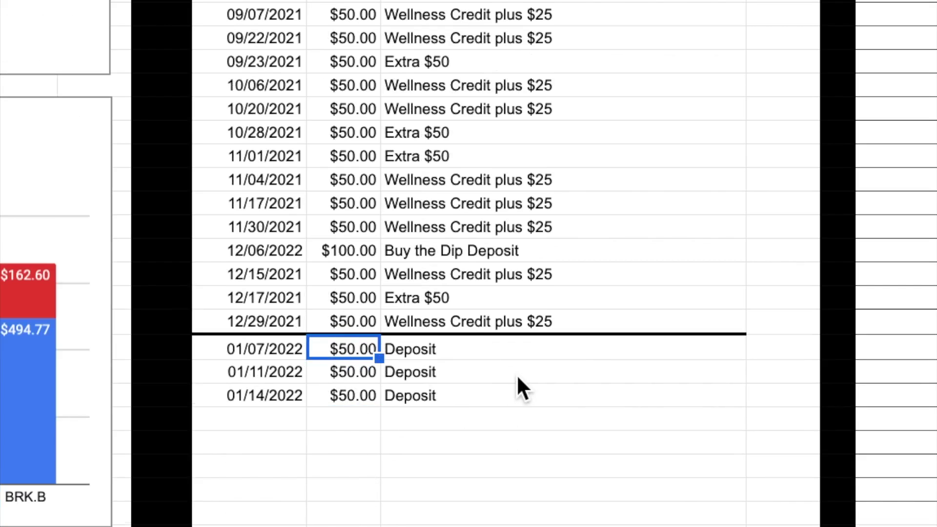
scroll(517, 378, up, 10)
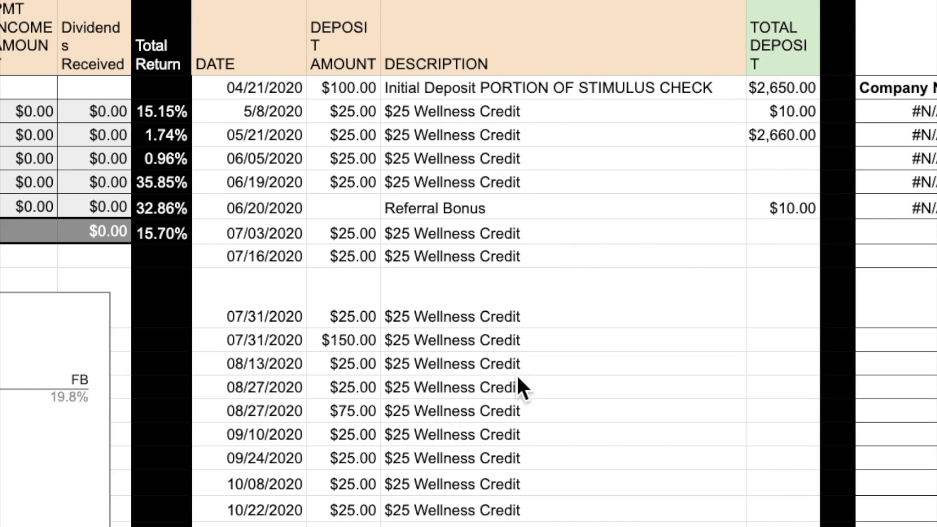
scroll(516, 373, down, 10)
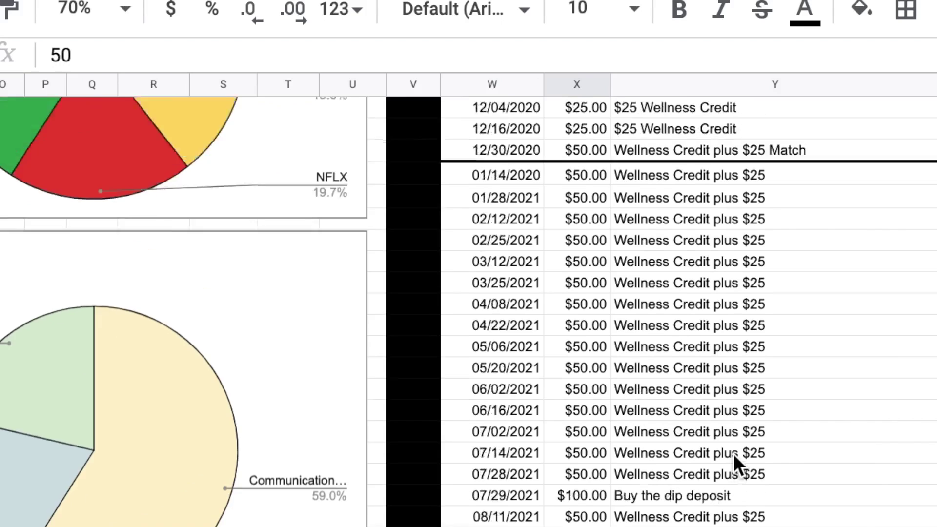
scroll(733, 453, up, 5)
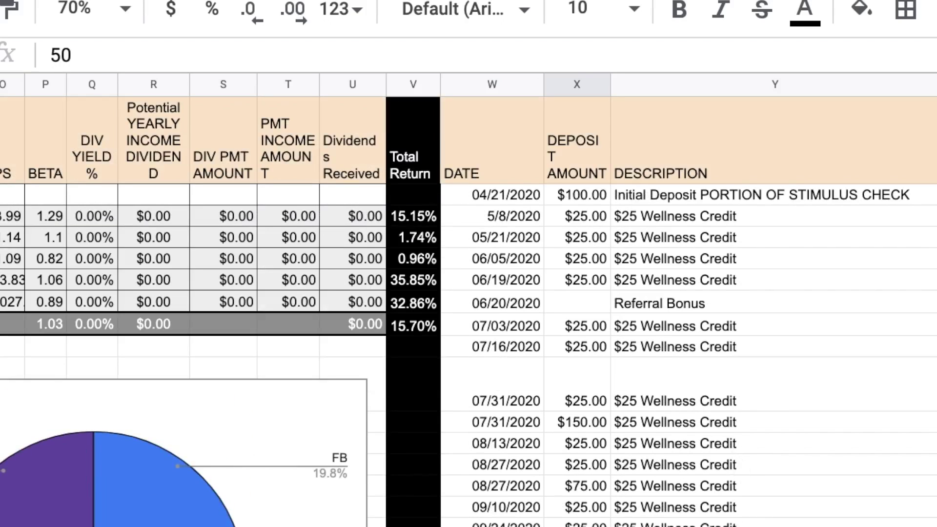
scroll(469, 300, left, 10)
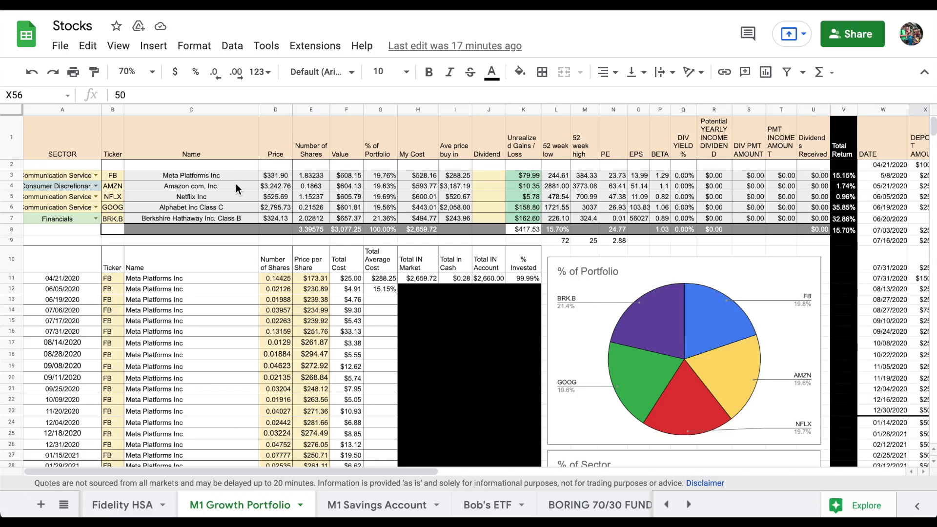
Step: View the live price formulas for AMZN and GOOG
click(281, 187)
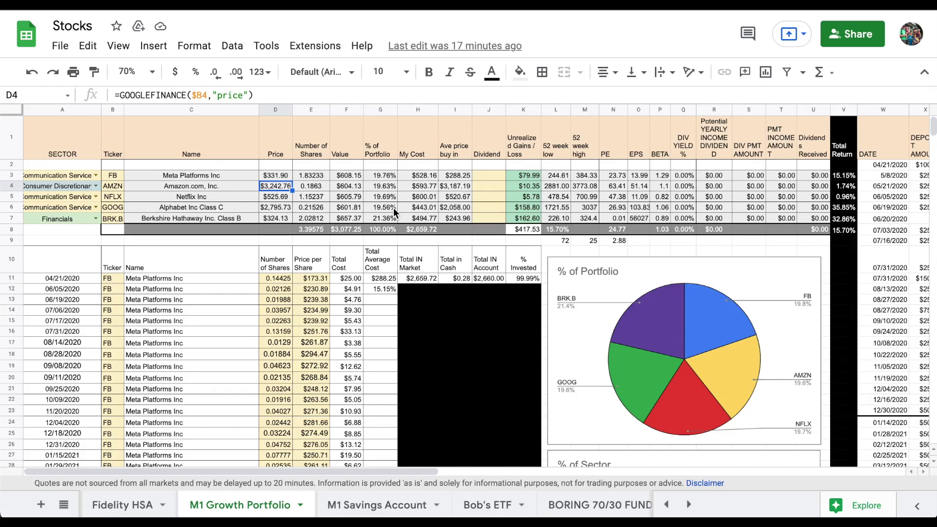
click(278, 208)
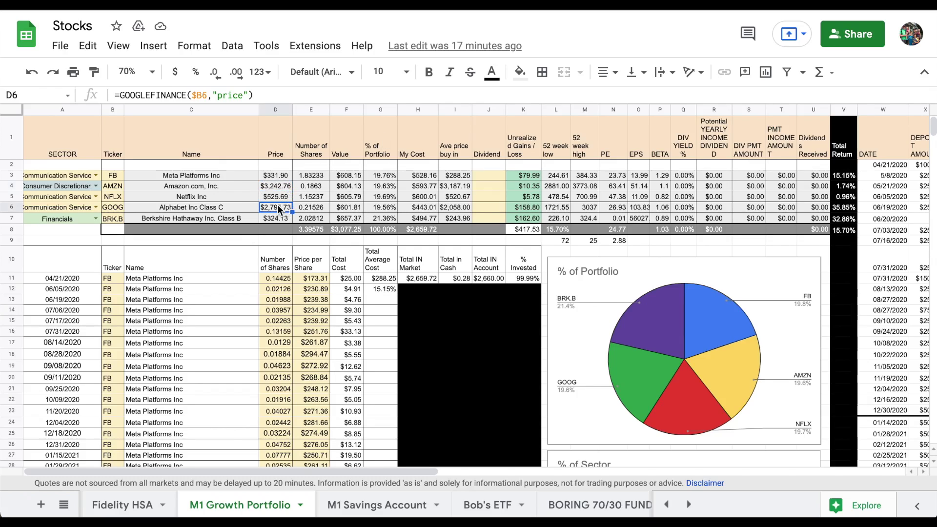
click(280, 189)
click(279, 207)
scroll(766, 276, down, 5)
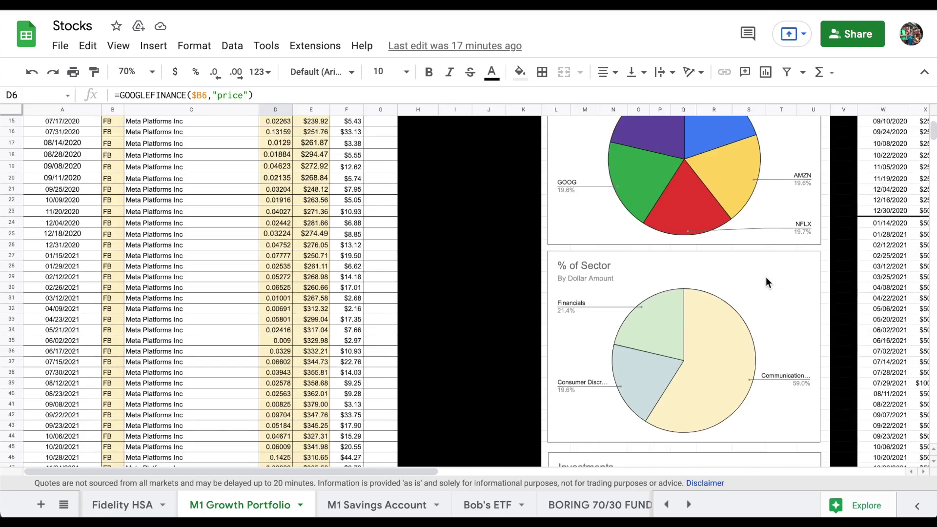
scroll(765, 282, down, 3)
scroll(766, 281, up, 8)
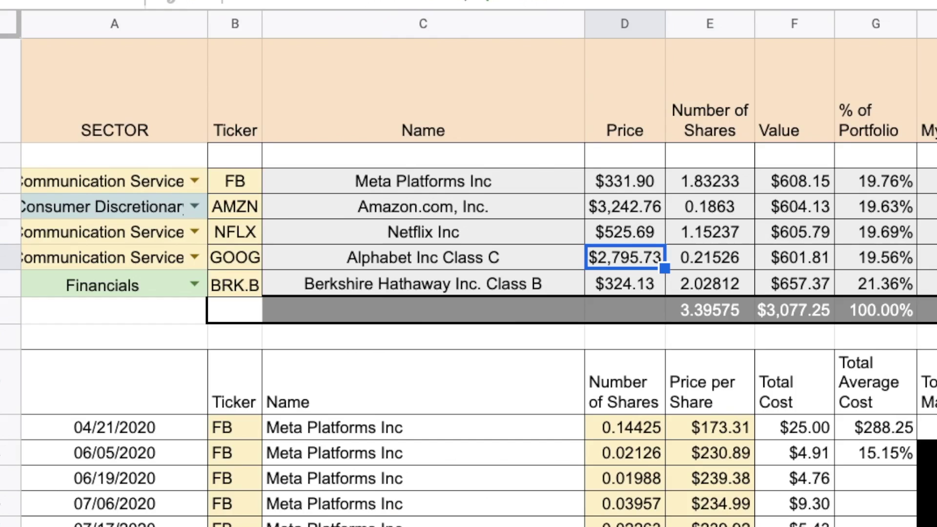
scroll(468, 283, down, 15)
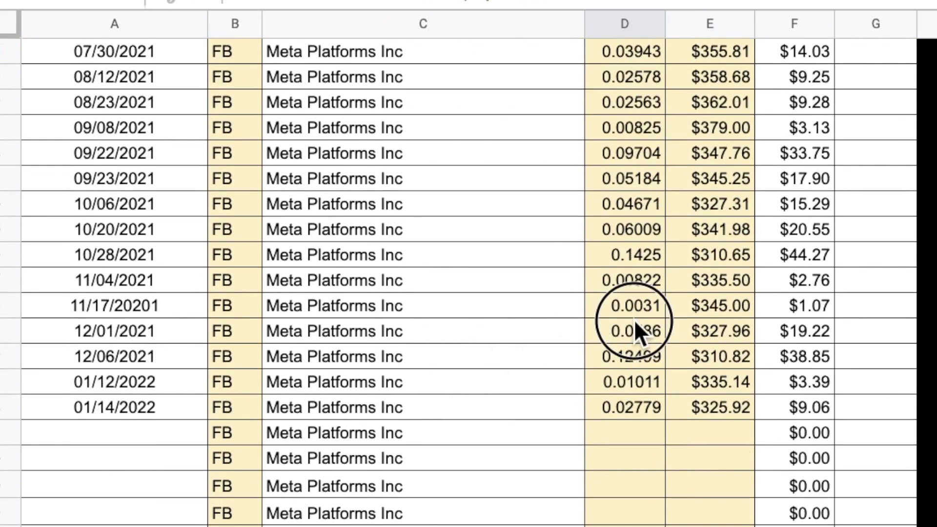
Step: Select recent share purchase amounts for FB, AMZN, Alphabet and Berkshire
drag(634, 323, 630, 408)
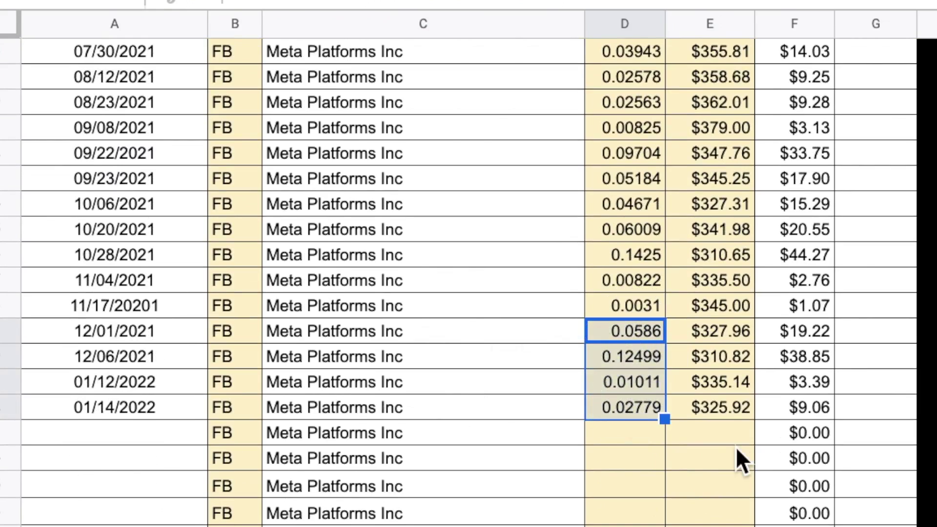
scroll(659, 439, down, 10)
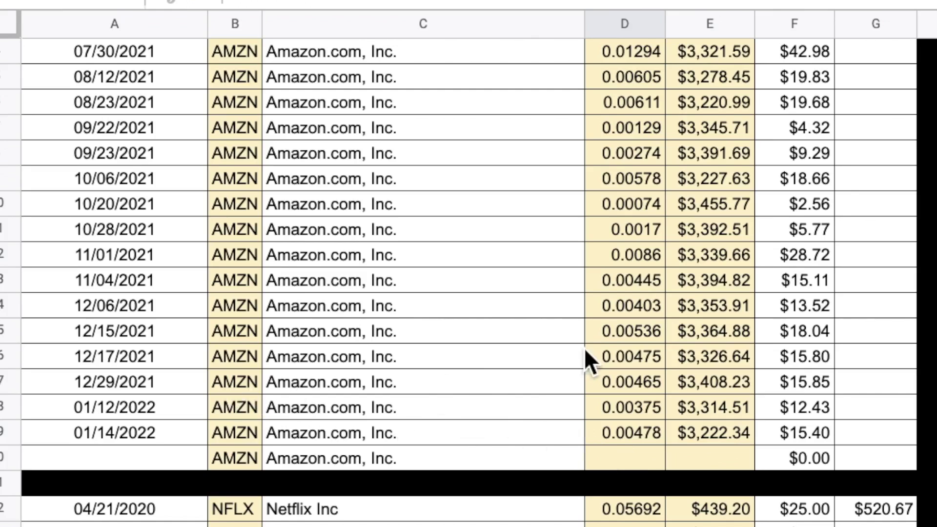
drag(625, 328, 628, 442)
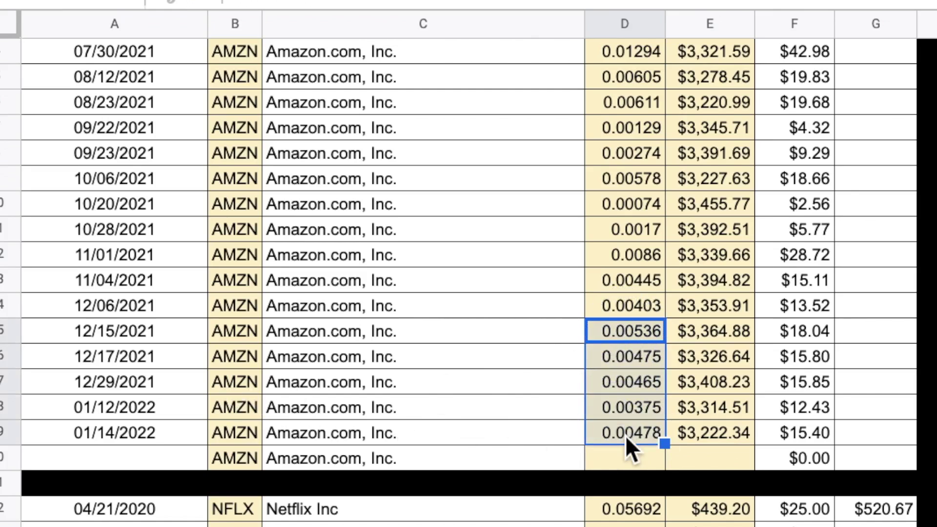
scroll(625, 435, down, 12)
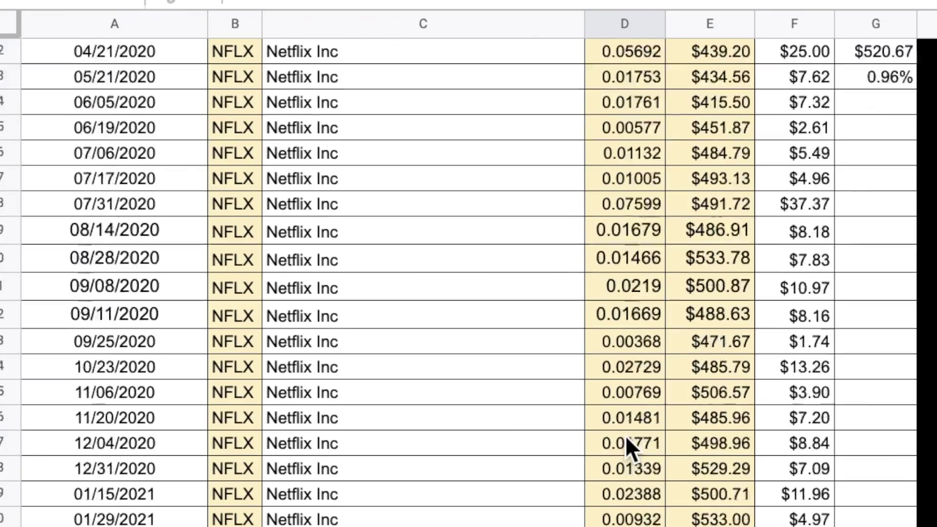
drag(625, 179, 628, 359)
scroll(629, 342, down, 15)
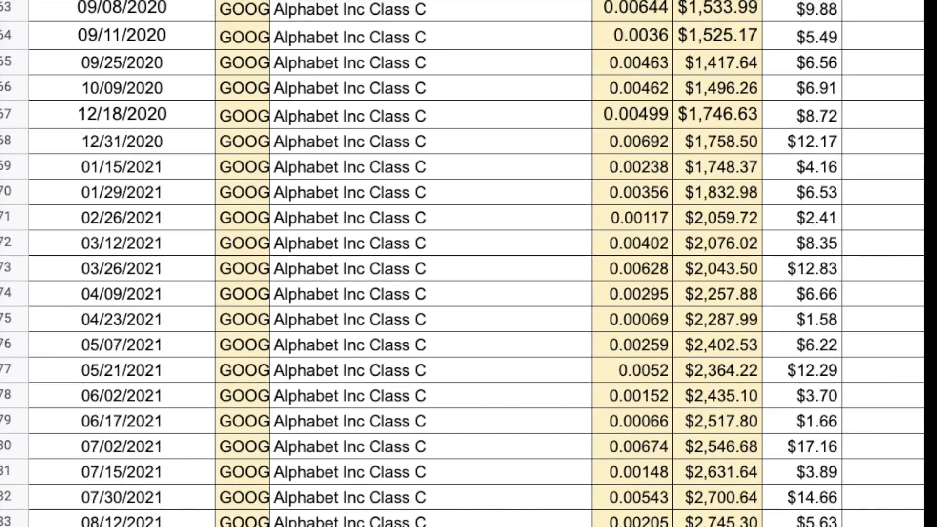
drag(626, 178, 636, 363)
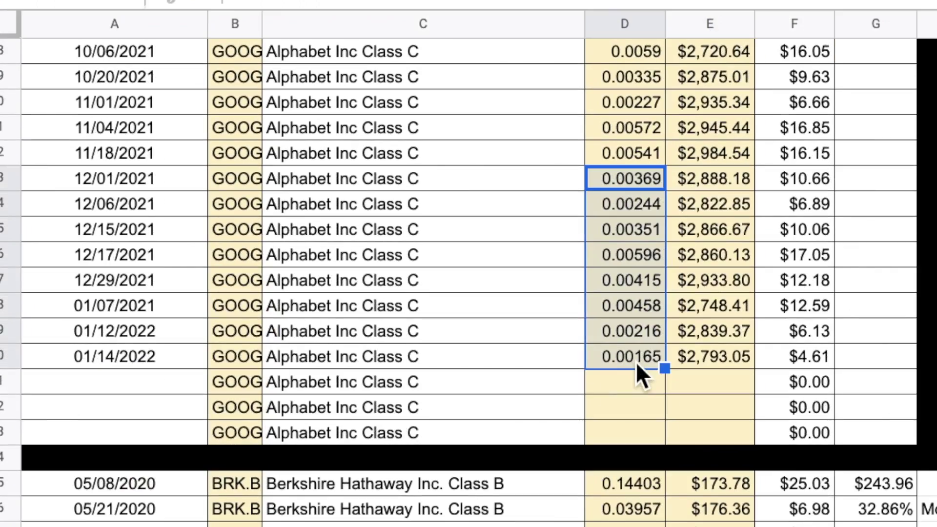
scroll(636, 361, down, 7)
drag(626, 293, 626, 313)
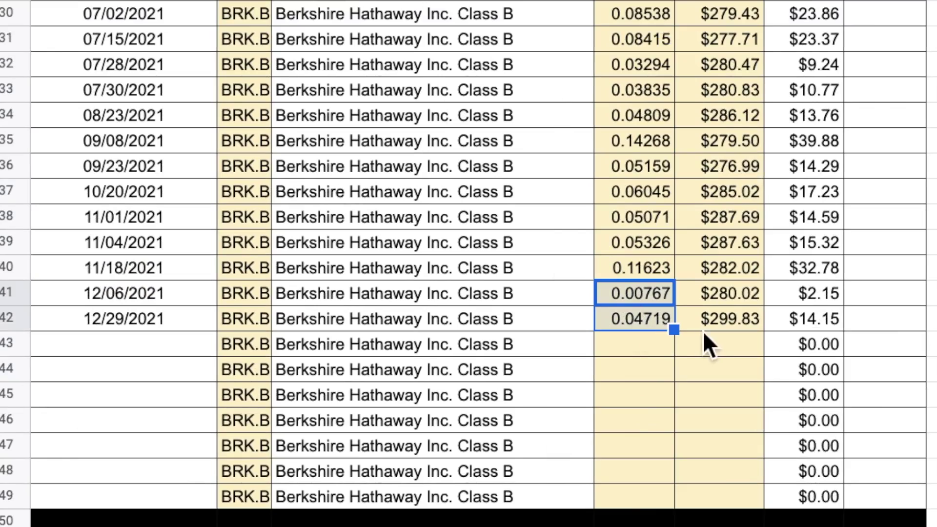
Step: Compare Berkshire's latest purchase price $299.83 with its current price $324.13
click(732, 316)
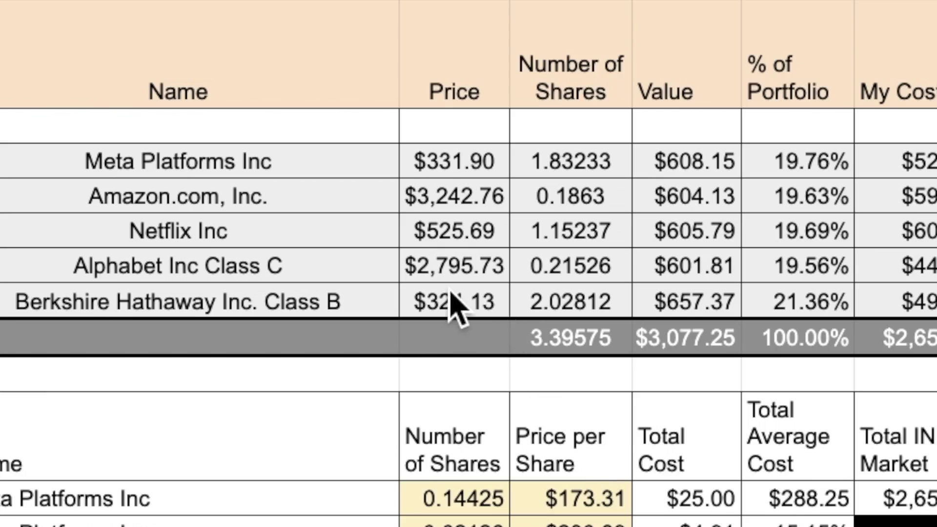
click(452, 300)
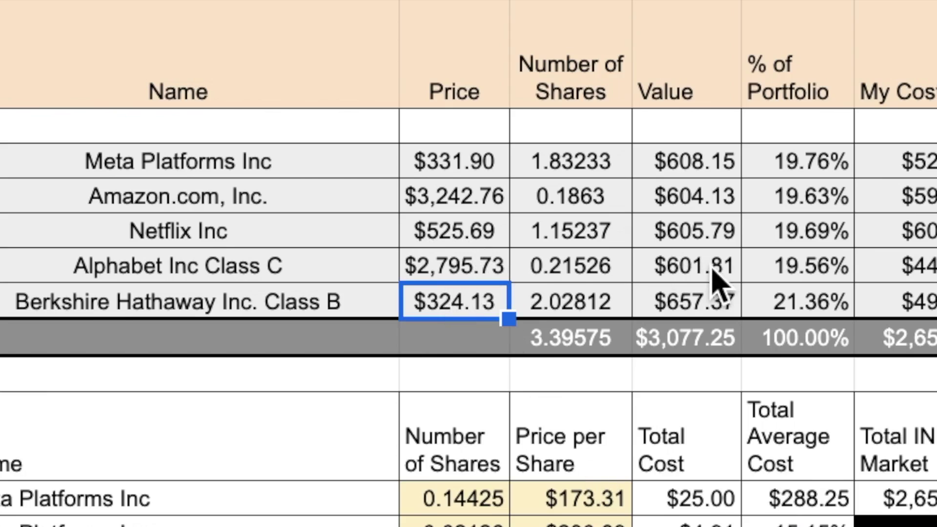
scroll(717, 292, down, 15)
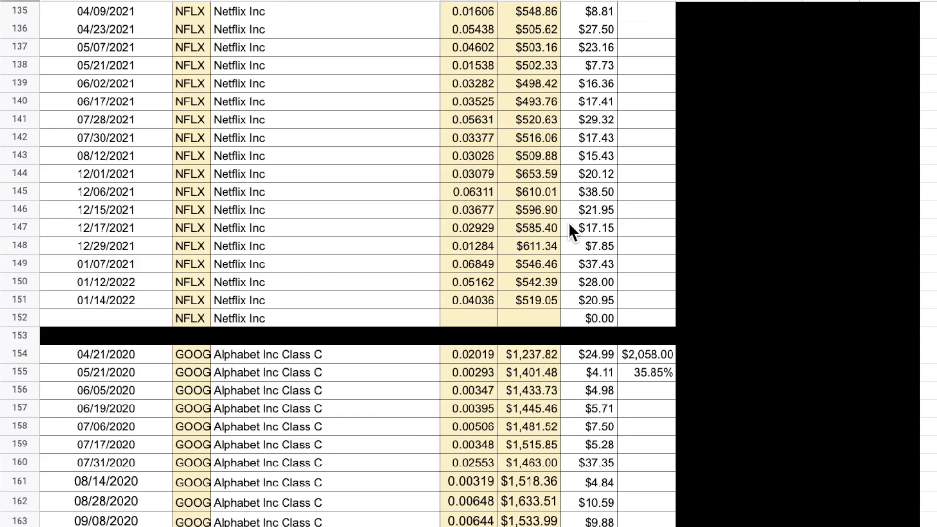
scroll(556, 266, down, 5)
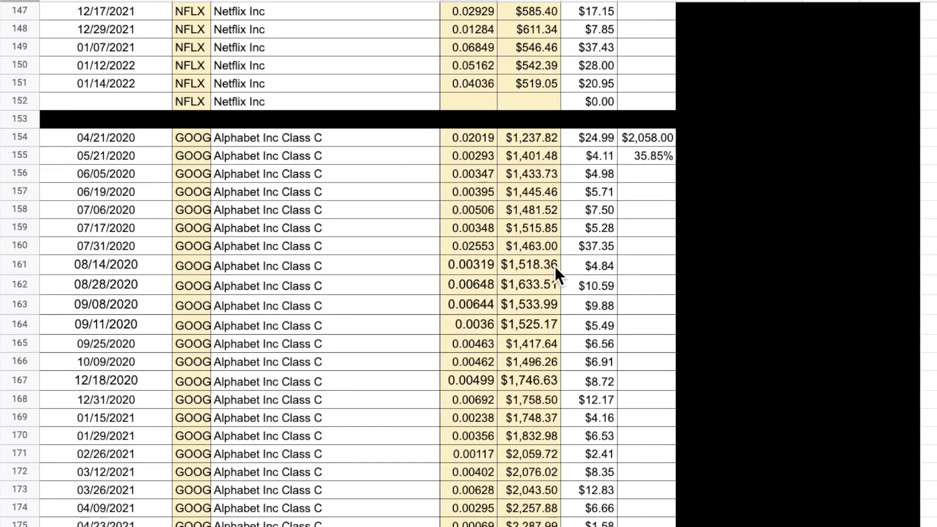
scroll(554, 266, down, 2)
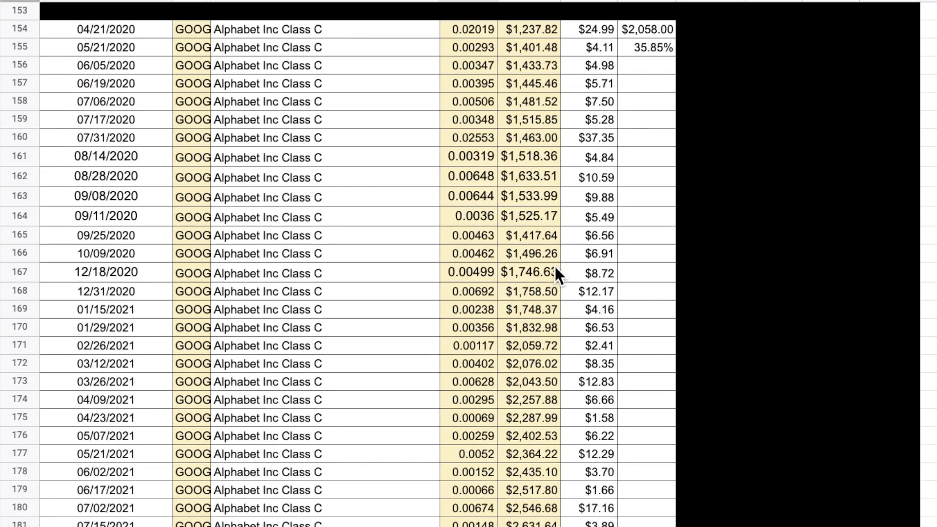
Step: Look at Alphabet's first purchase price $1,237.82 and latest purchase price $2,793.05
click(552, 32)
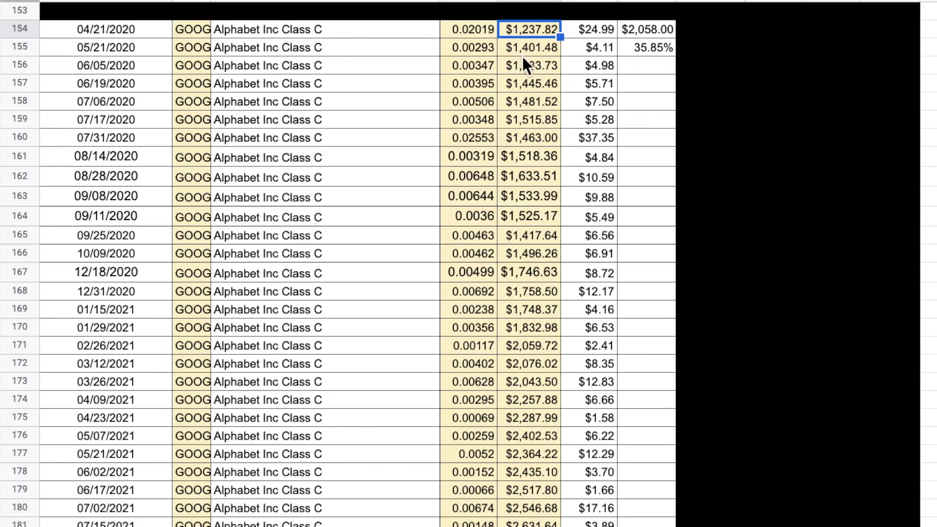
scroll(598, 318, down, 7)
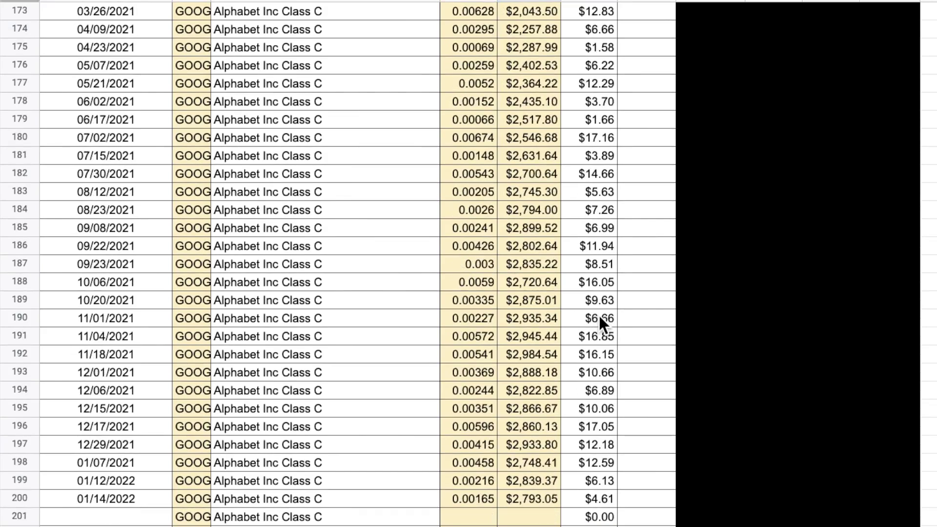
click(540, 500)
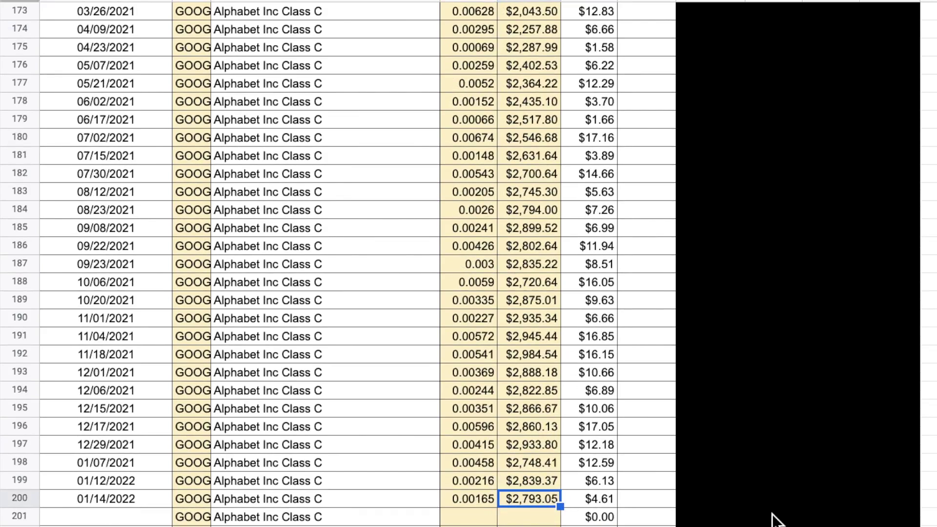
scroll(776, 520, up, 4)
scroll(776, 519, right, 3)
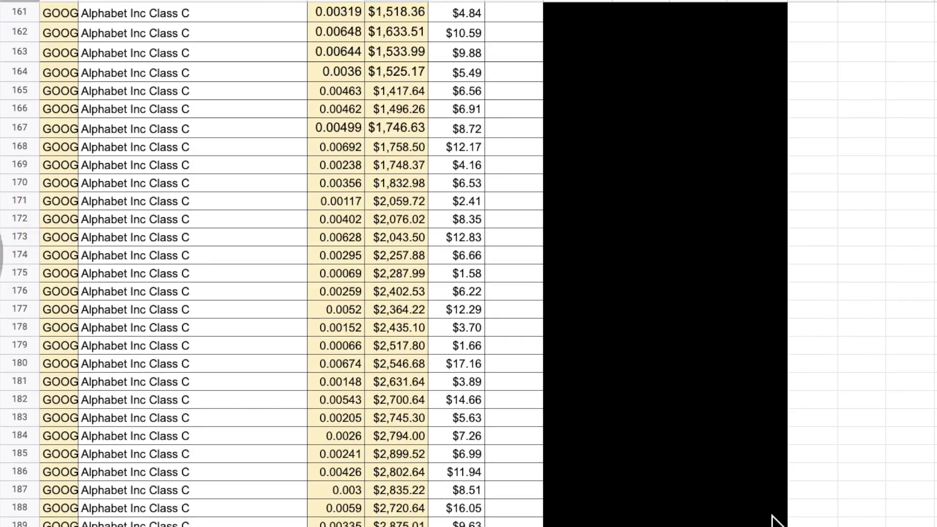
scroll(776, 520, left, 3)
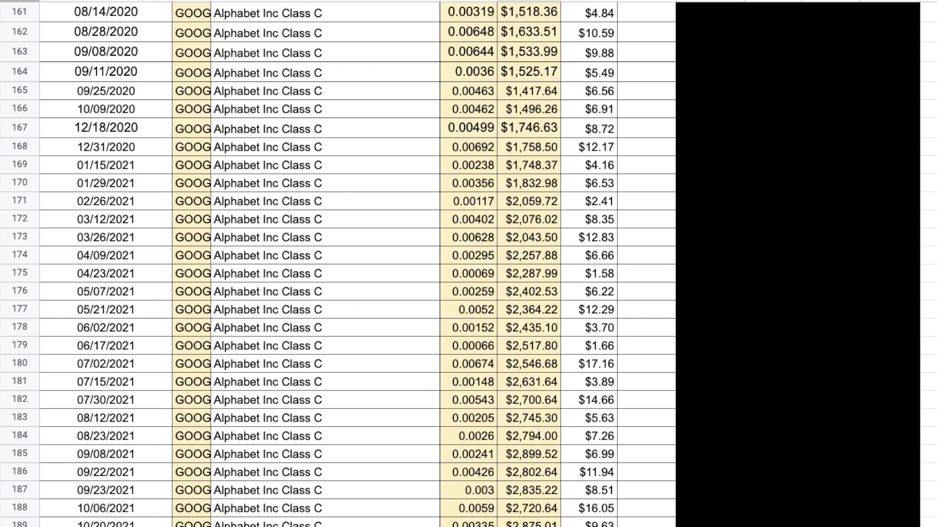
scroll(529, 241, up, 10)
scroll(528, 240, down, 3)
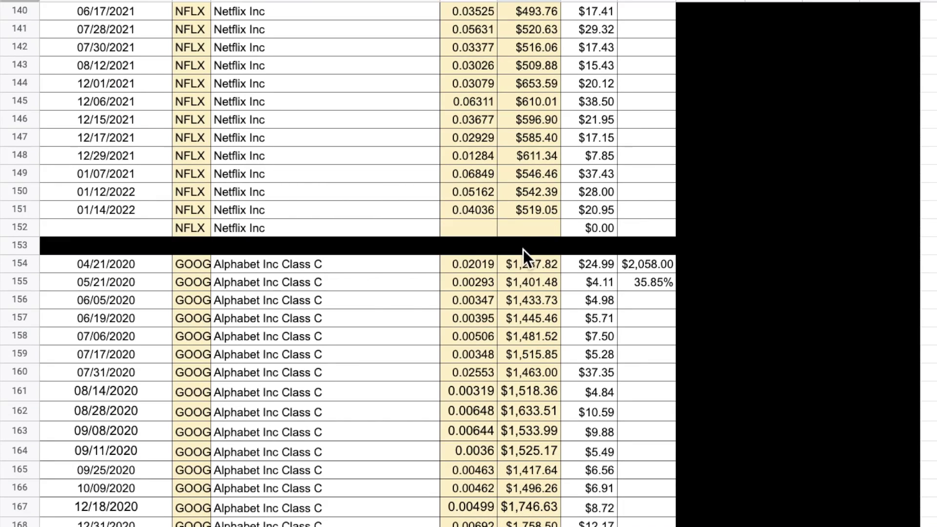
Step: Select the first Alphabet share amount 0.02019 and its purchase price
click(470, 262)
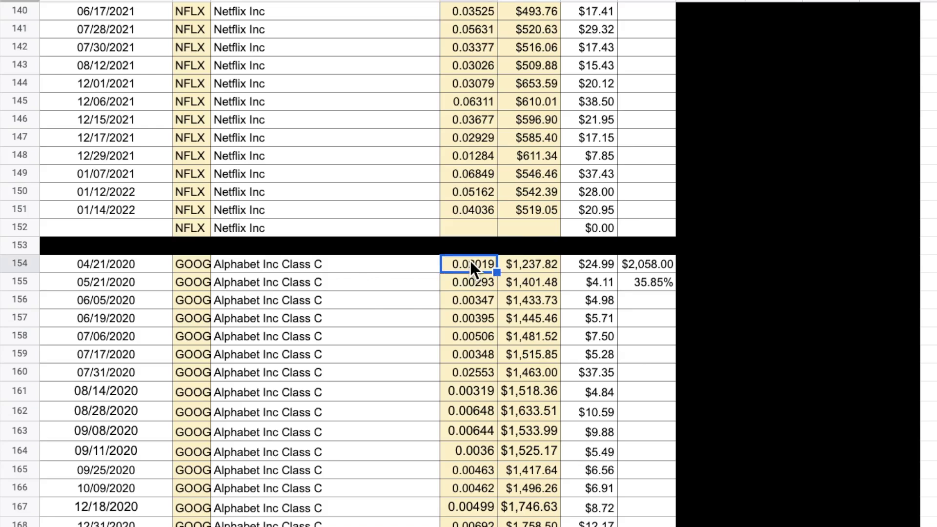
click(531, 263)
scroll(535, 330, down, 15)
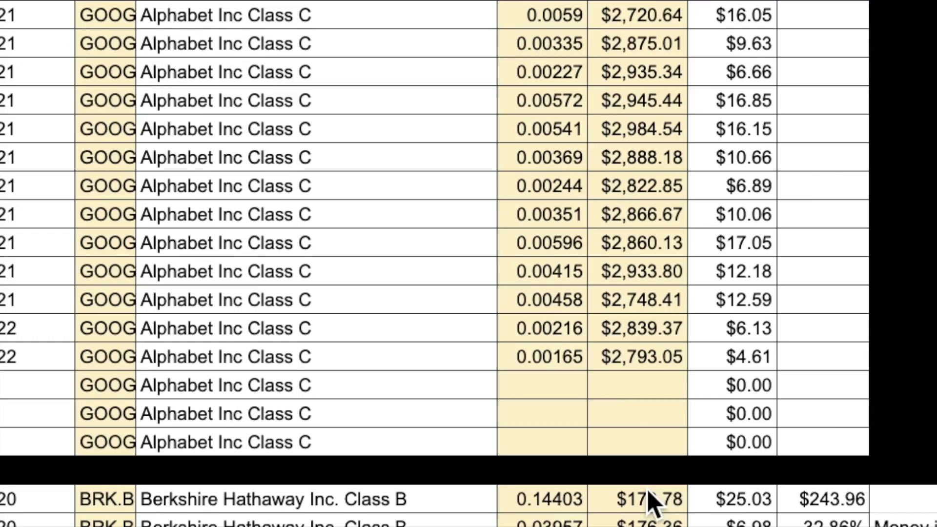
scroll(535, 330, up, 20)
scroll(652, 503, up, 5)
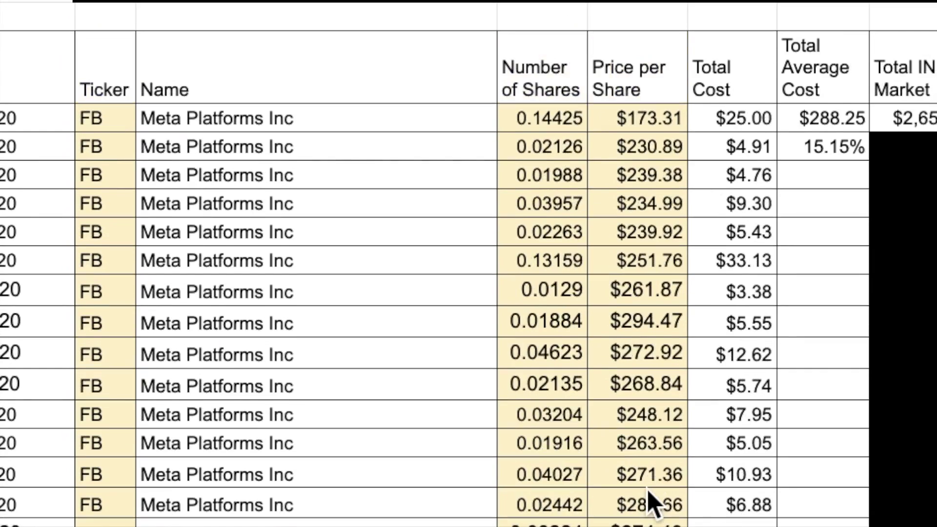
scroll(651, 503, up, 5)
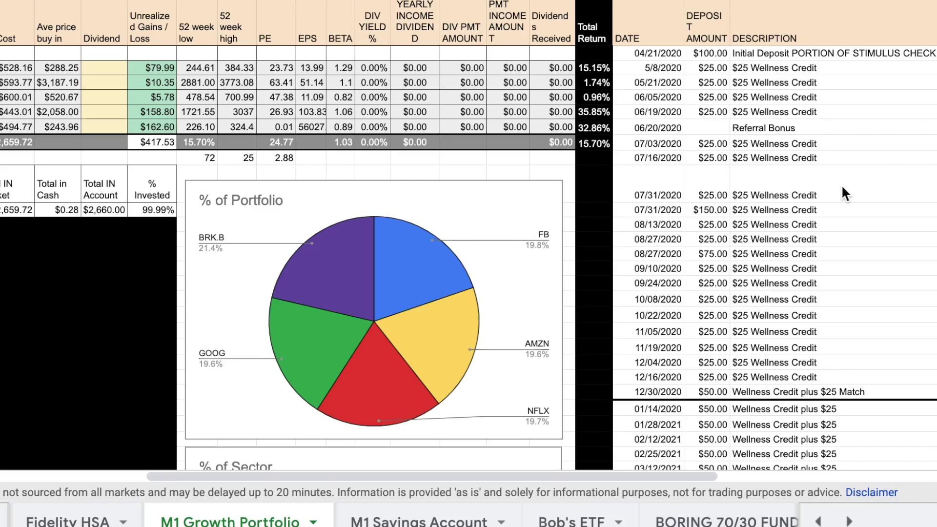
Step: Inspect the 15.70% total return and the $3,077.25 value, $2,659.72 cost and $417.53 gains formulas
drag(709, 476, 553, 472)
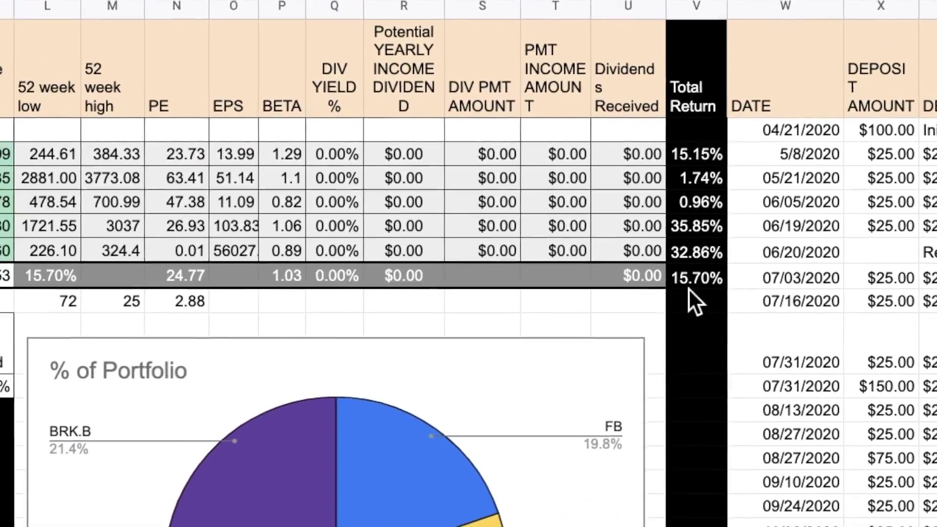
click(695, 279)
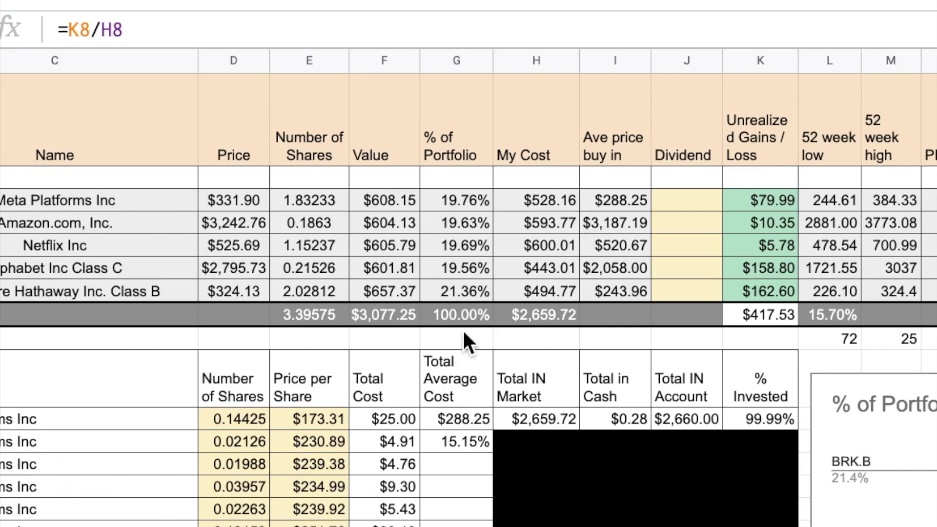
click(405, 322)
click(538, 322)
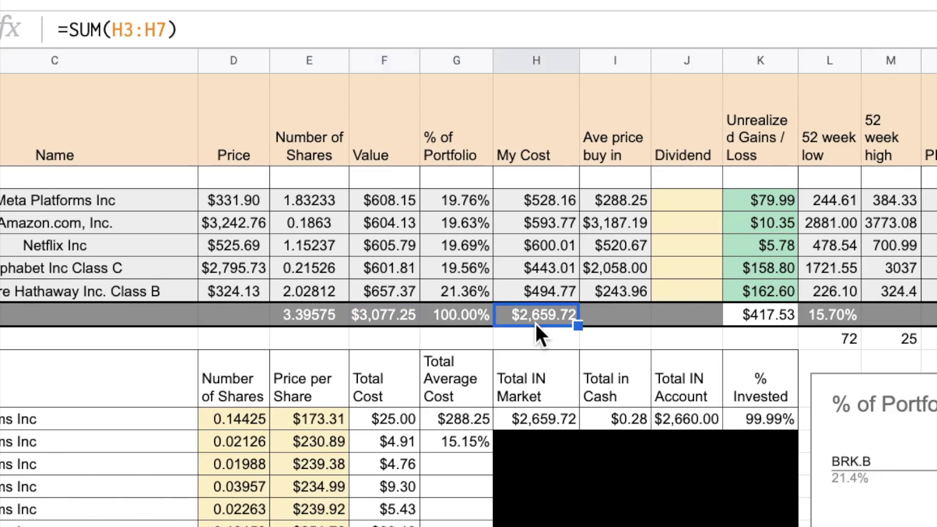
click(385, 316)
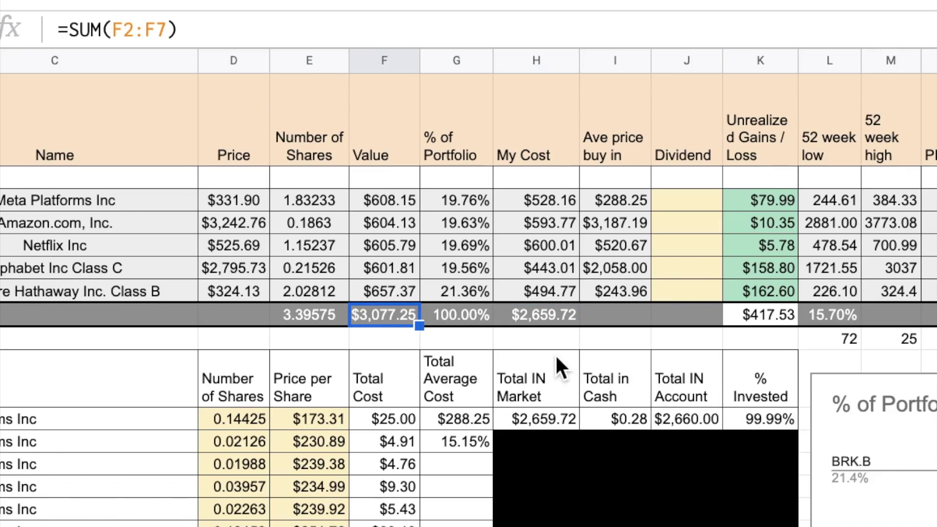
key(Right)
key(Right)
key(Right)
key(Right)
key(Right)
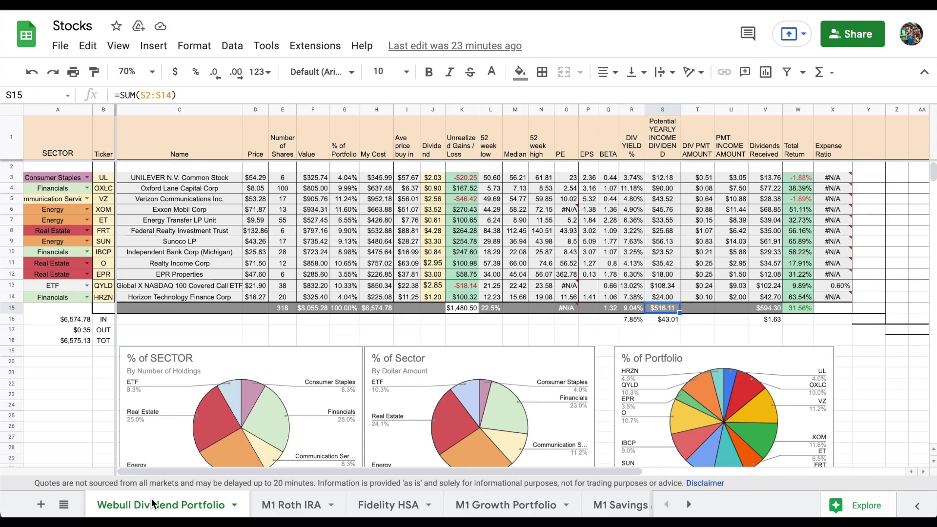
Step: Flip through the M1 Roth IRA, Fidelity HSA and M1 Growth Portfolio sheets, ending on All Investment Accounts
click(293, 507)
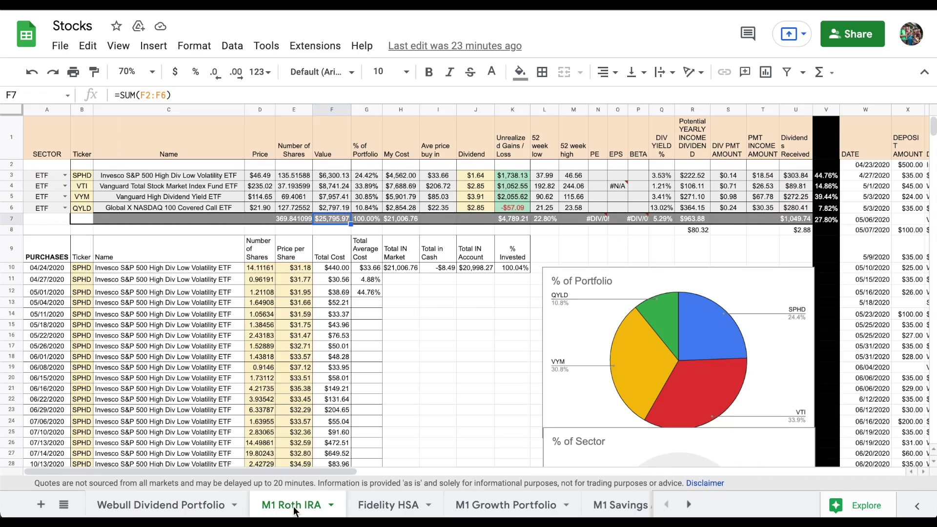
click(388, 505)
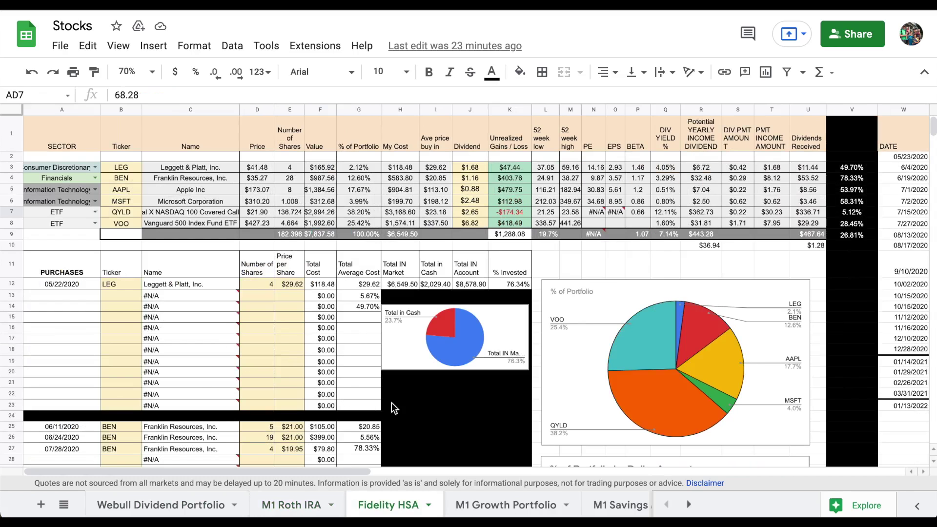
click(510, 506)
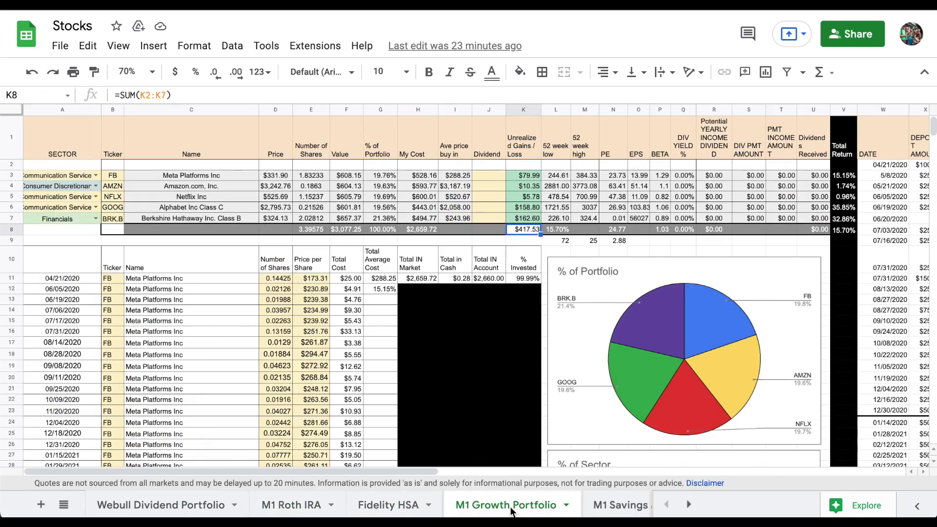
click(597, 506)
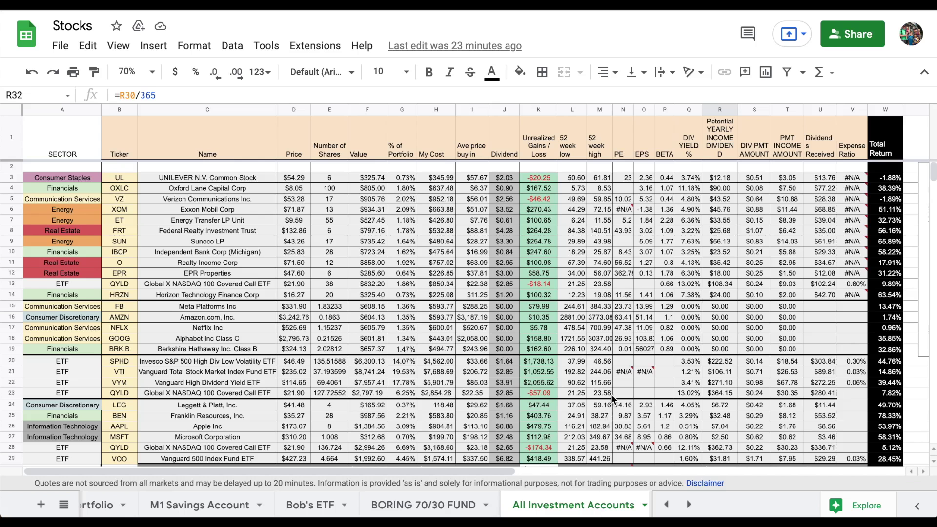
scroll(614, 400, down, 2)
scroll(613, 399, down, 5)
click(367, 309)
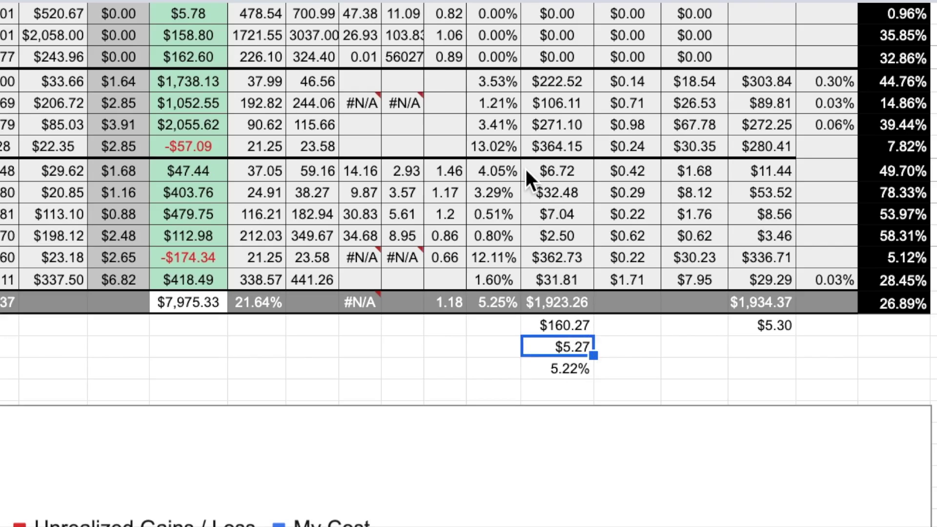
click(559, 319)
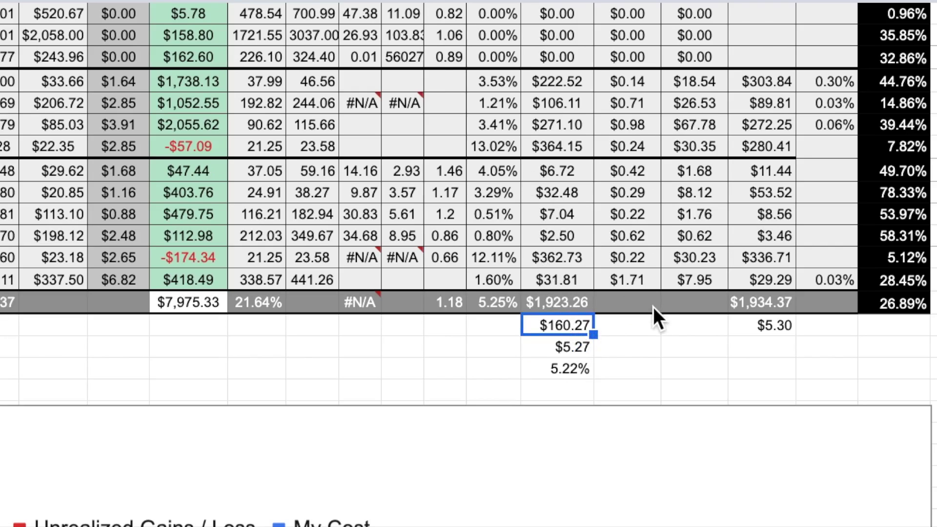